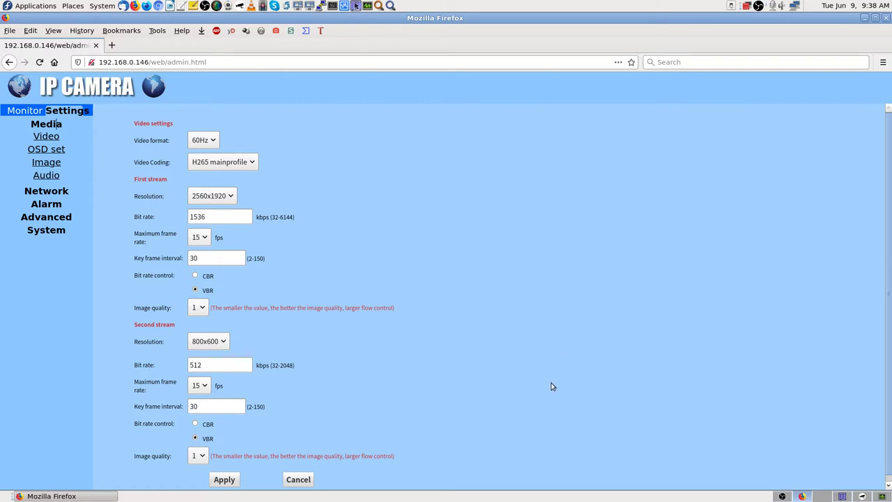
{"action": "scroll", "coordinate": [551, 384], "scroll_direction": "down", "scroll_amount": 1}
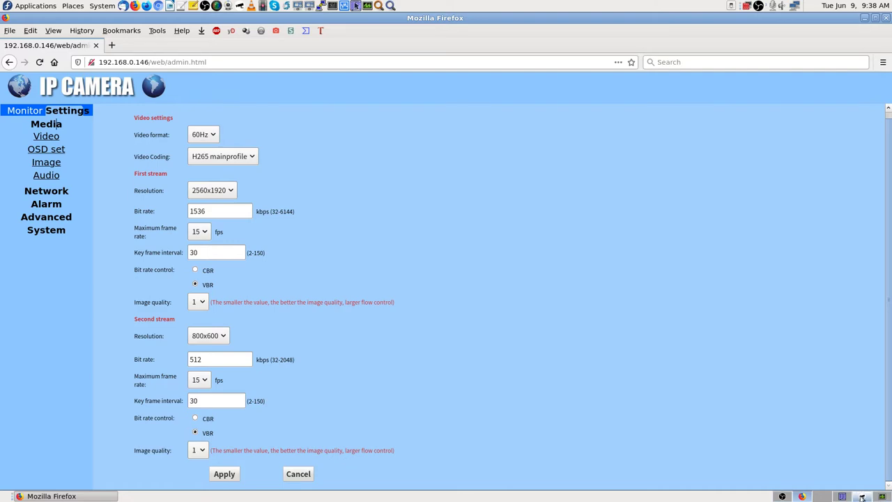
Cycle through the bottom-panel workspaces until ONVIFViewer shows the desk feed.
{"action": "left_click", "coordinate": [782, 496]}
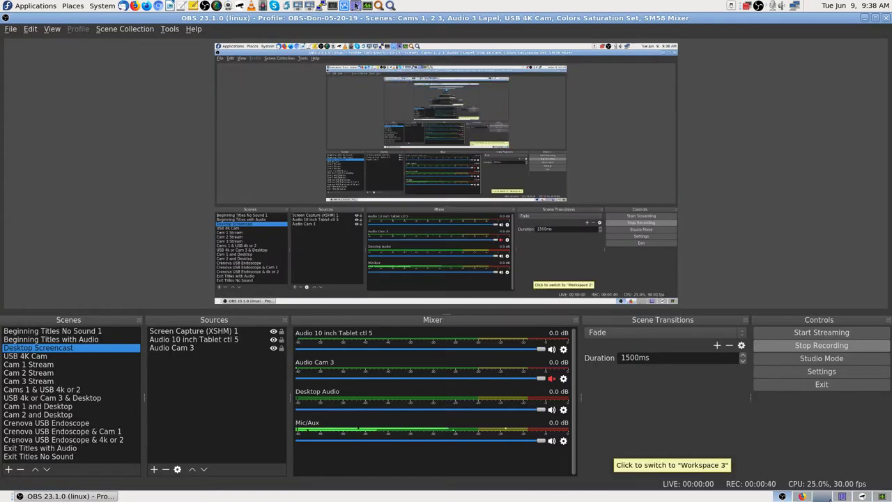
{"action": "left_click", "coordinate": [807, 497]}
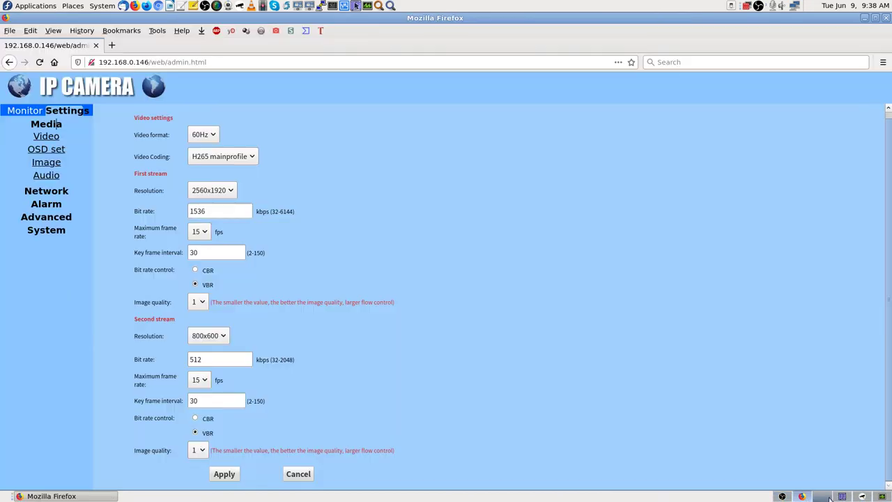
{"action": "left_click", "coordinate": [855, 497]}
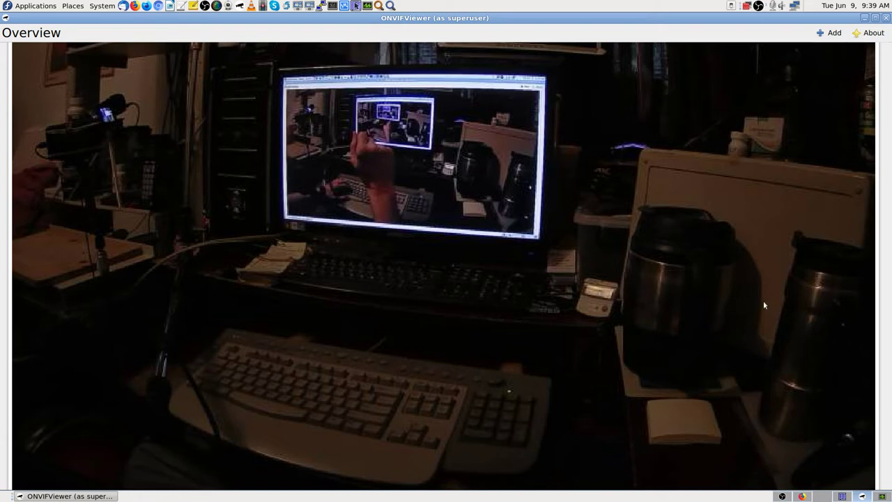
Pass the camera settings workspace and bring up the OBS Studio recording window.
{"action": "left_click", "coordinate": [802, 496]}
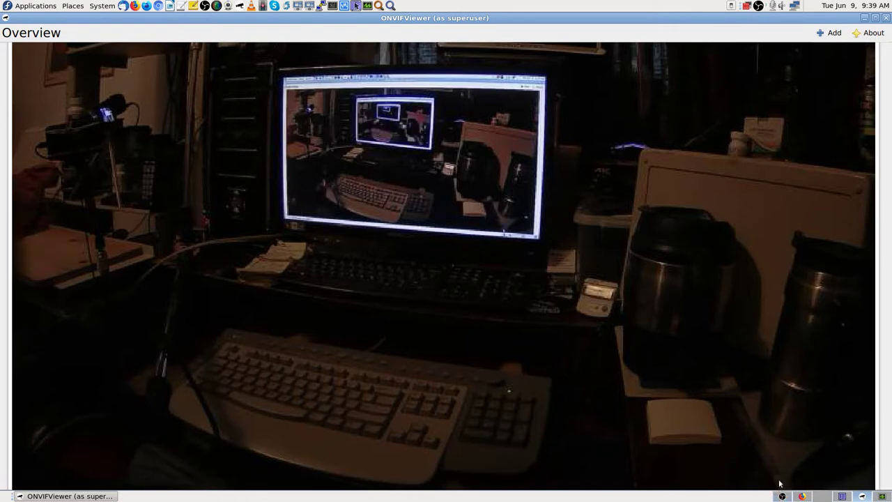
{"action": "left_click", "coordinate": [783, 496]}
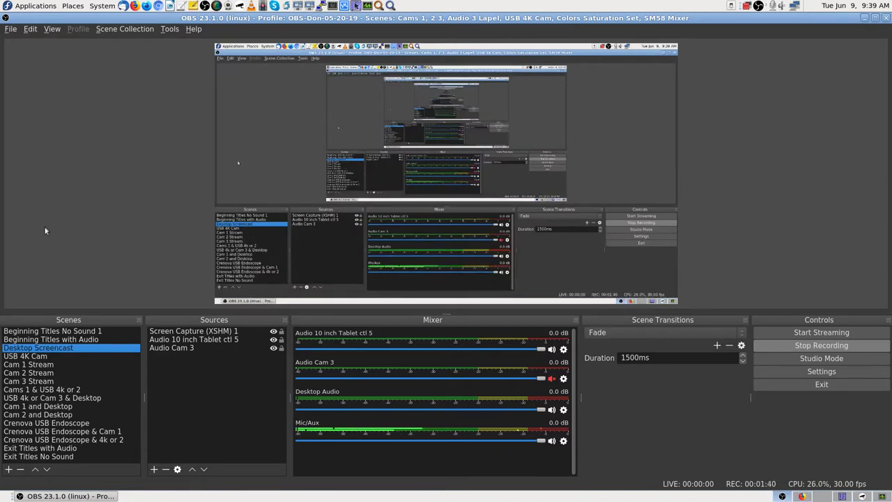
Toggle Audio Cam 3 and Mic/Aux mute with Ctrl+3 and Ctrl+M, then restore them.
{"action": "key", "text": "ctrl+3"}
{"action": "key", "text": "ctrl+m"}
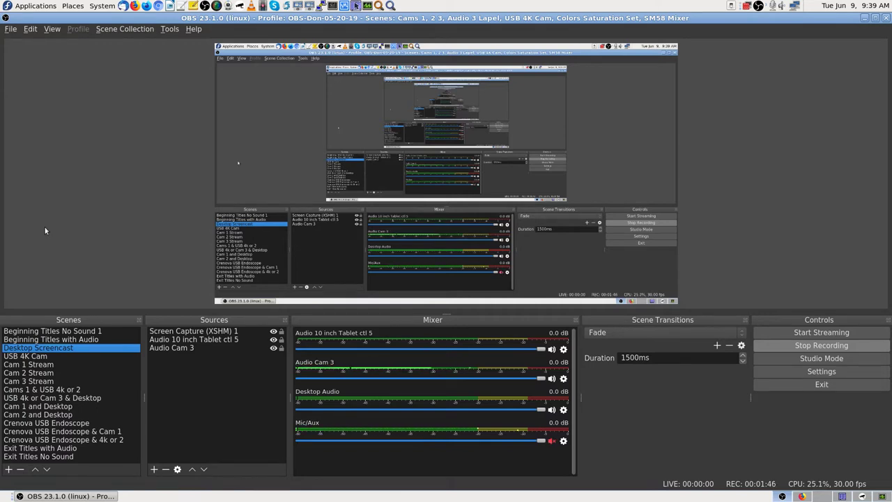
{"action": "key", "text": "ctrl+3"}
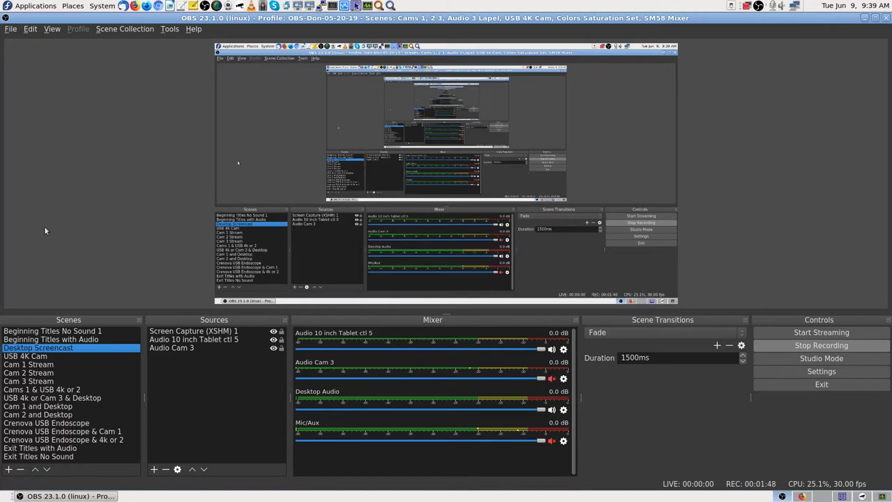
{"action": "key", "text": "ctrl+m"}
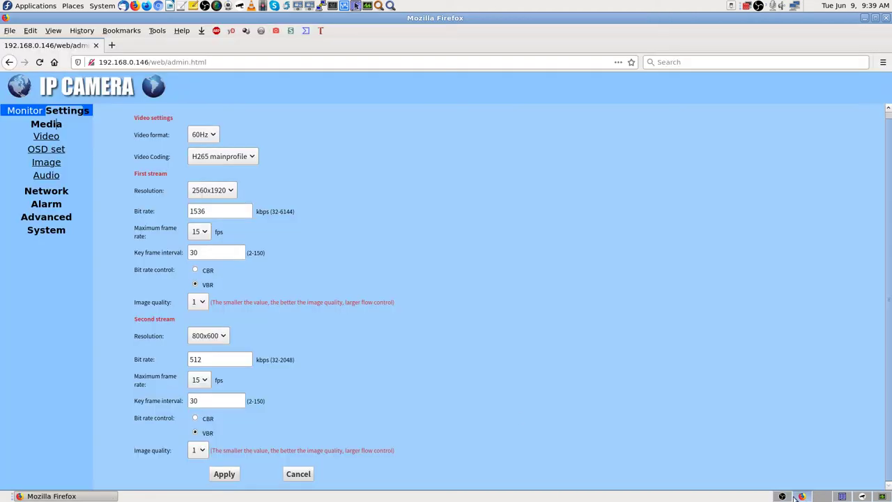
Set the first stream's maximum frame rate to 5 fps on the camera settings page.
{"action": "left_click", "coordinate": [842, 496]}
{"action": "left_click", "coordinate": [199, 233]}
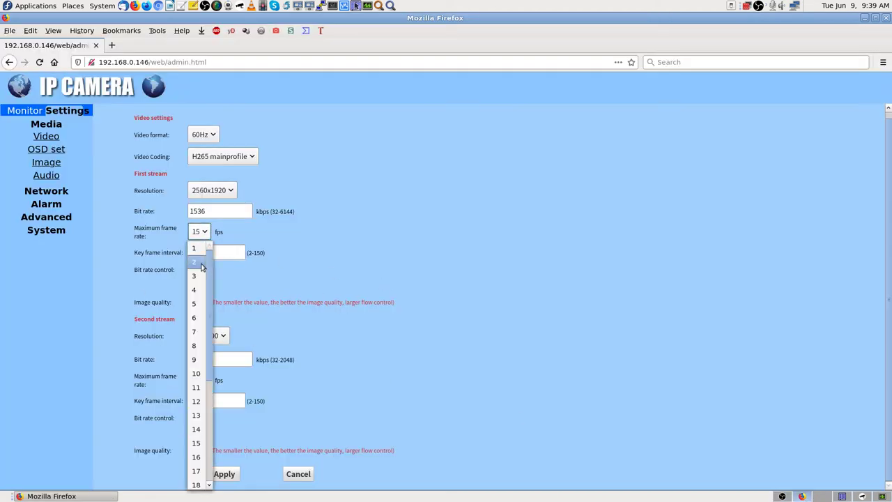
{"action": "left_click", "coordinate": [204, 309]}
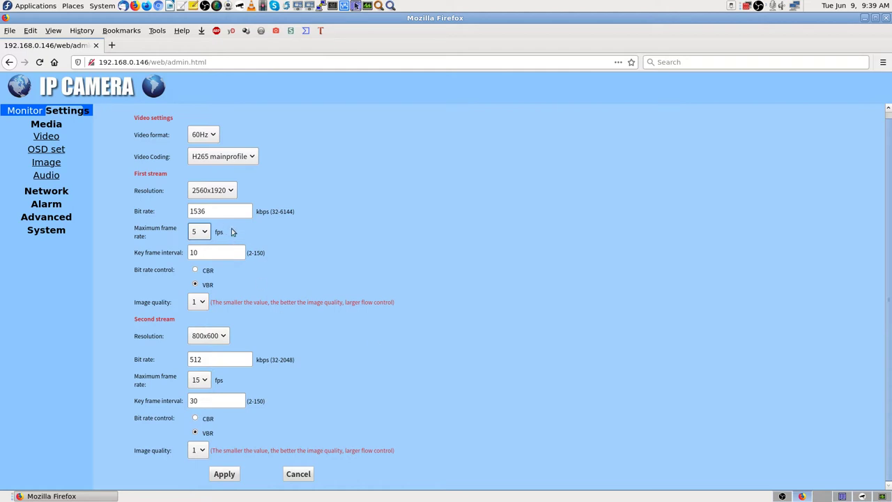
Screenshot the settings, apply them to the camera, and screenshot the applied result.
{"action": "key", "text": "Print"}
{"action": "key", "text": "Return"}
{"action": "left_click", "coordinate": [229, 476]}
{"action": "key", "text": "Print"}
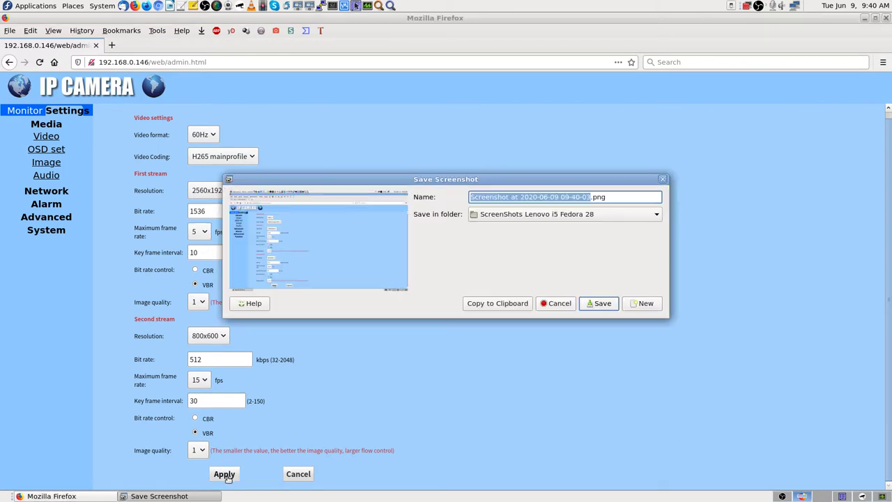
{"action": "key", "text": "Return"}
Save the screenshot of the camera settings page.
{"action": "left_click", "coordinate": [224, 474]}
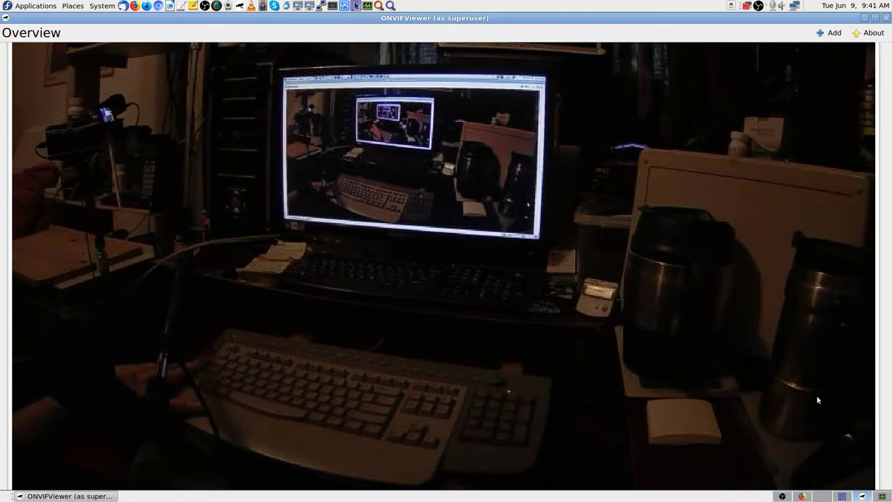
Visit Firefox, the ONVIFViewer feed and OBS, ending on the camera settings page.
{"action": "left_click", "coordinate": [803, 496]}
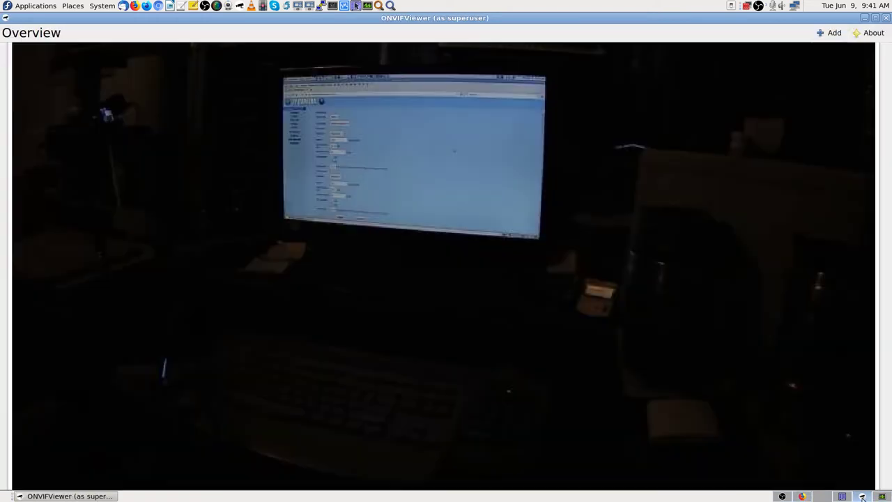
{"action": "left_click", "coordinate": [863, 496]}
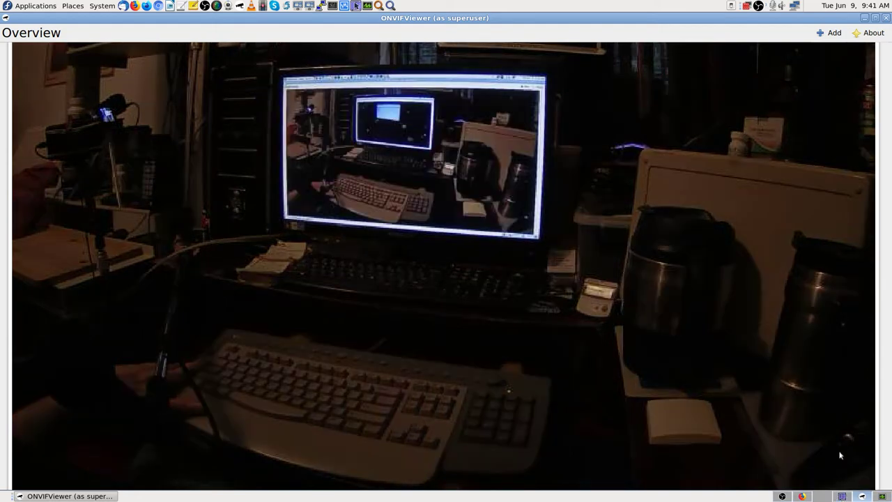
{"action": "left_click", "coordinate": [790, 498]}
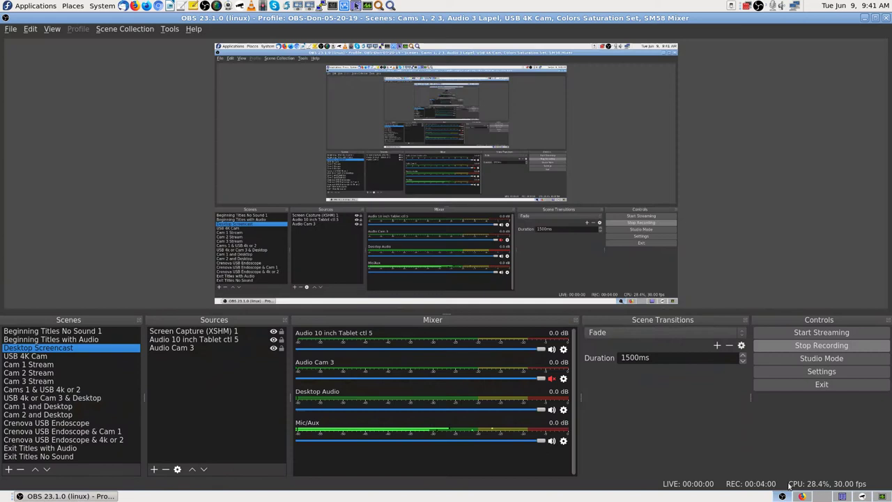
{"action": "left_click", "coordinate": [802, 496]}
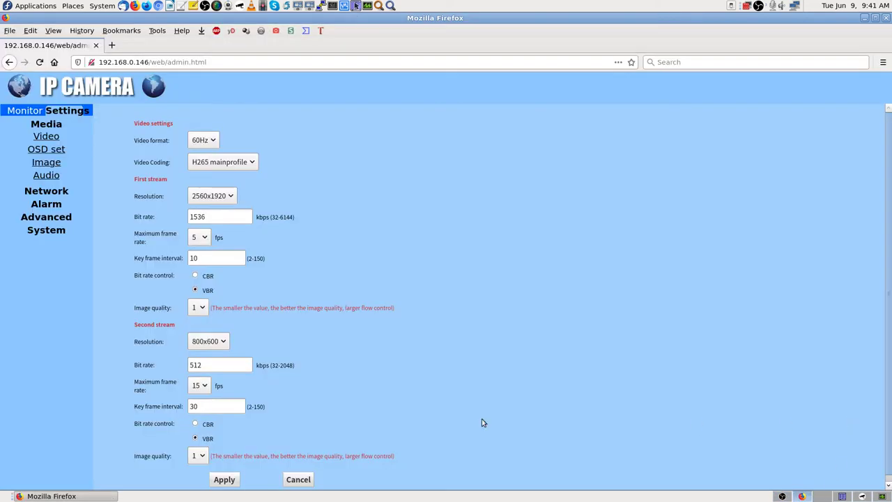
Raise the first stream to 30 fps with key frame 60, screenshot, and apply.
{"action": "left_click", "coordinate": [203, 238]}
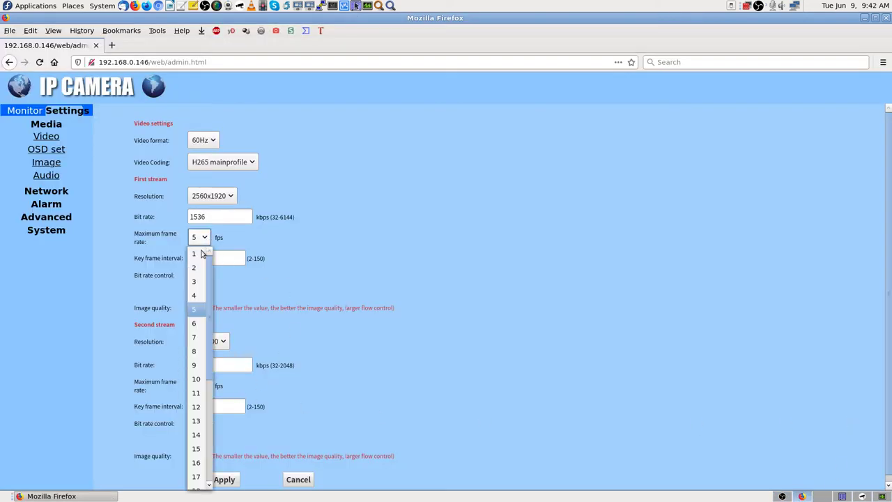
{"action": "scroll", "coordinate": [197, 446], "scroll_direction": "down", "scroll_amount": 3}
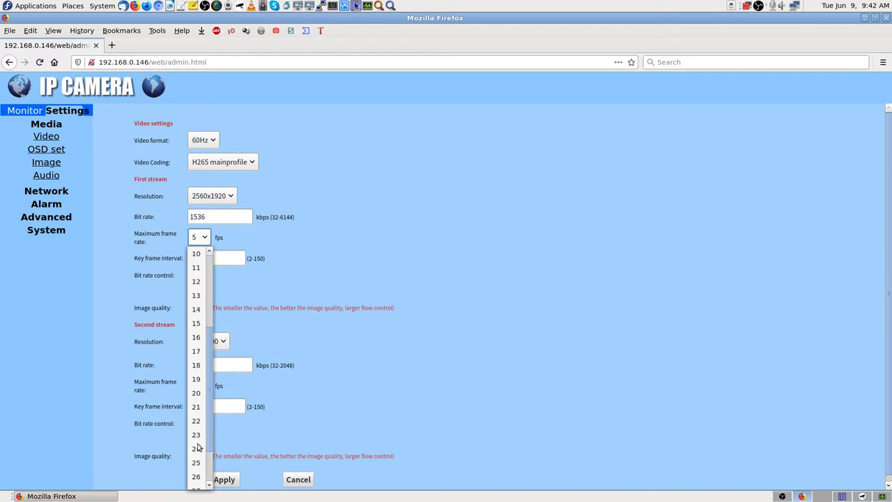
{"action": "scroll", "coordinate": [198, 457], "scroll_direction": "down", "scroll_amount": 1}
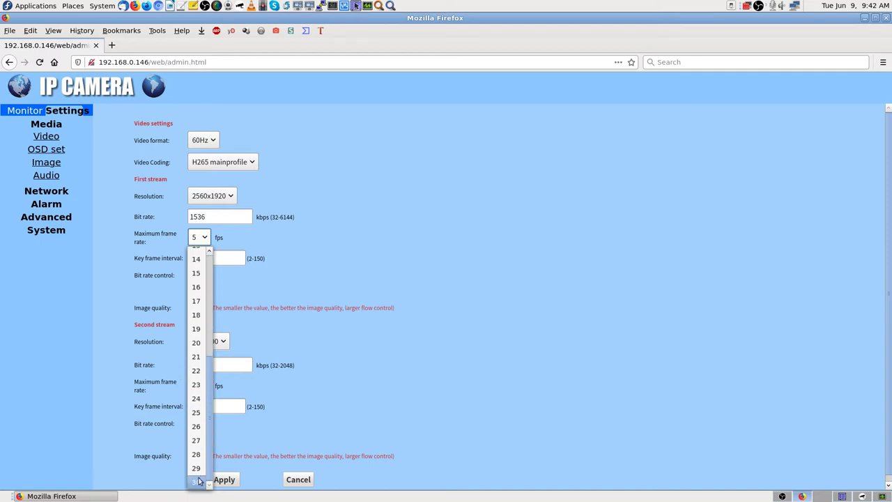
{"action": "left_click", "coordinate": [197, 481]}
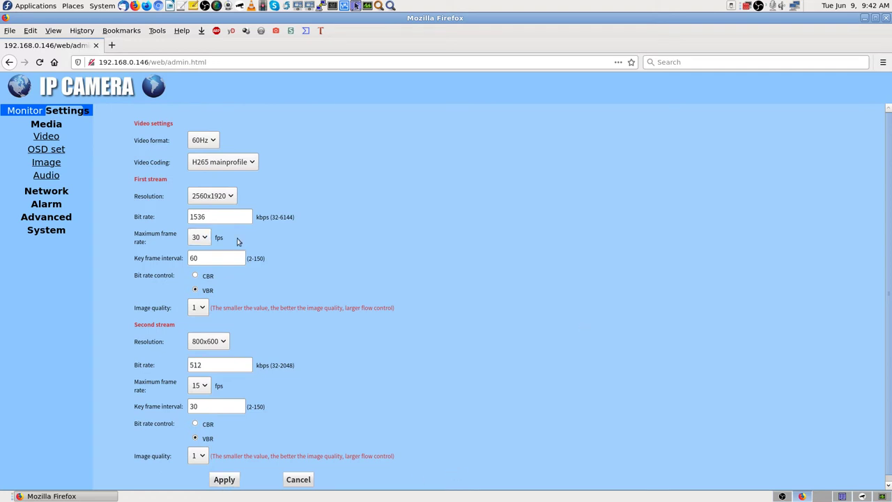
{"action": "key", "text": "Print"}
{"action": "key", "text": "Return"}
{"action": "key", "text": "Print"}
{"action": "key", "text": "Return"}
{"action": "left_click", "coordinate": [224, 480]}
{"action": "left_click", "coordinate": [862, 496]}
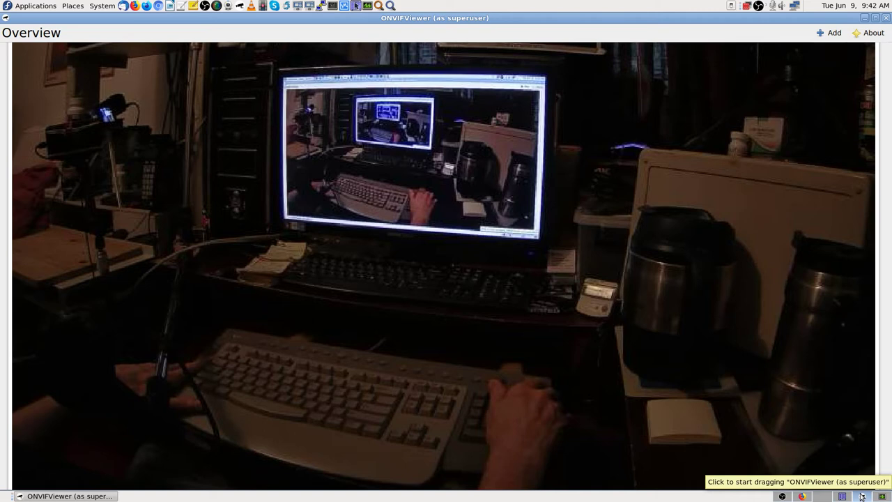
{"action": "left_click", "coordinate": [802, 496]}
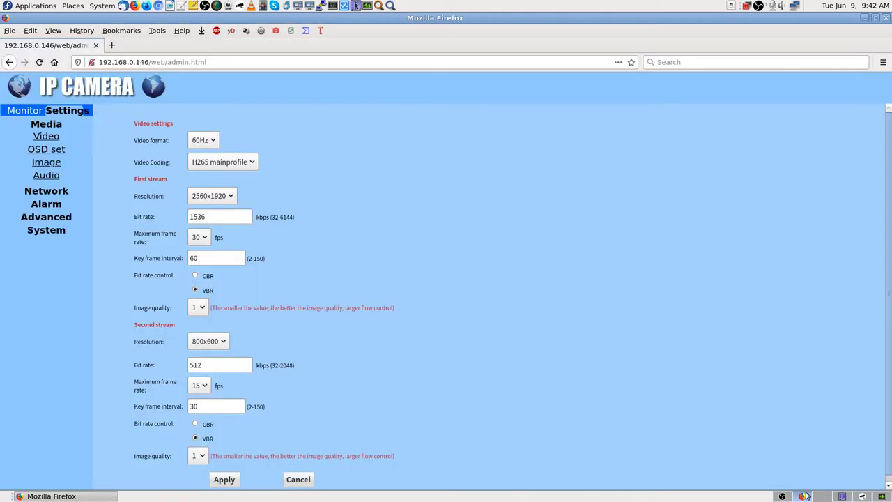
{"action": "scroll", "coordinate": [255, 390], "scroll_direction": "down", "scroll_amount": 1}
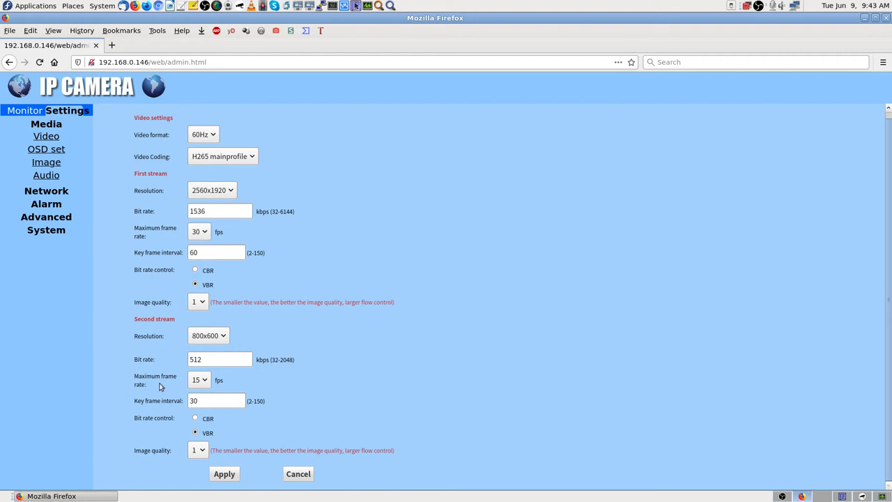
{"action": "left_click", "coordinate": [203, 380]}
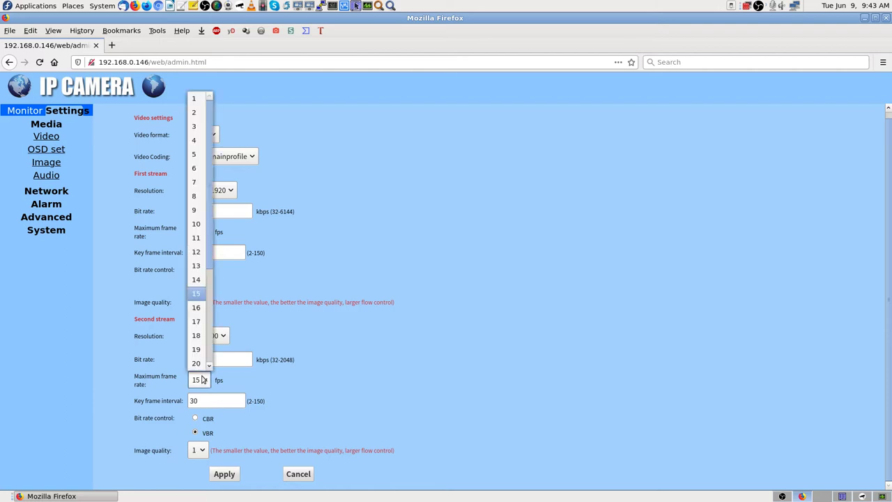
{"action": "left_click", "coordinate": [197, 294]}
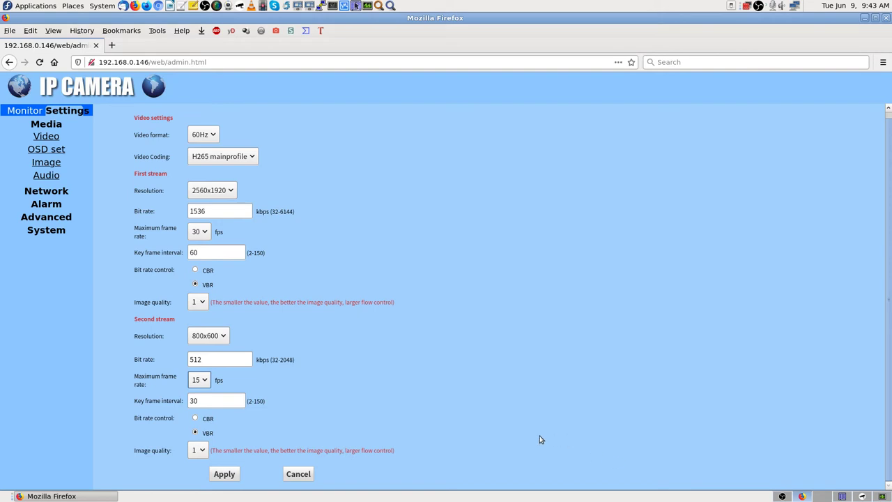
Reapply the 30 fps and 15 fps stream settings and bring up the ONVIFViewer feed.
{"action": "left_click", "coordinate": [233, 476]}
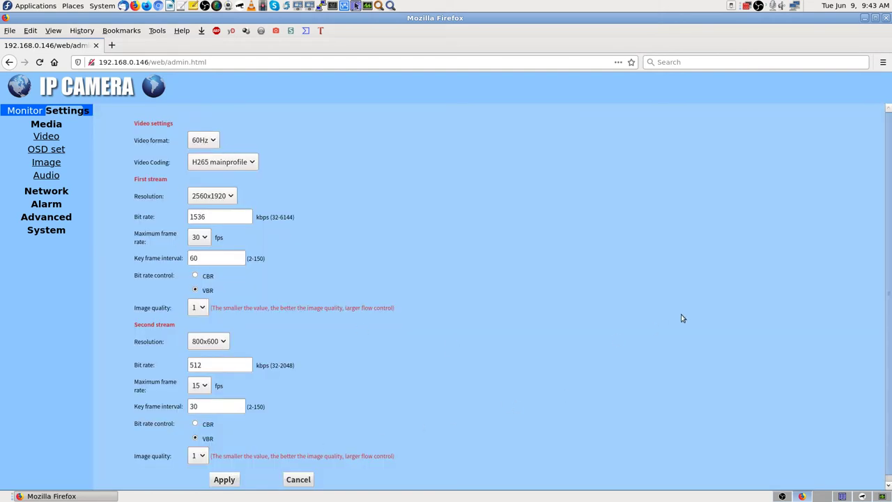
{"action": "left_click", "coordinate": [862, 497]}
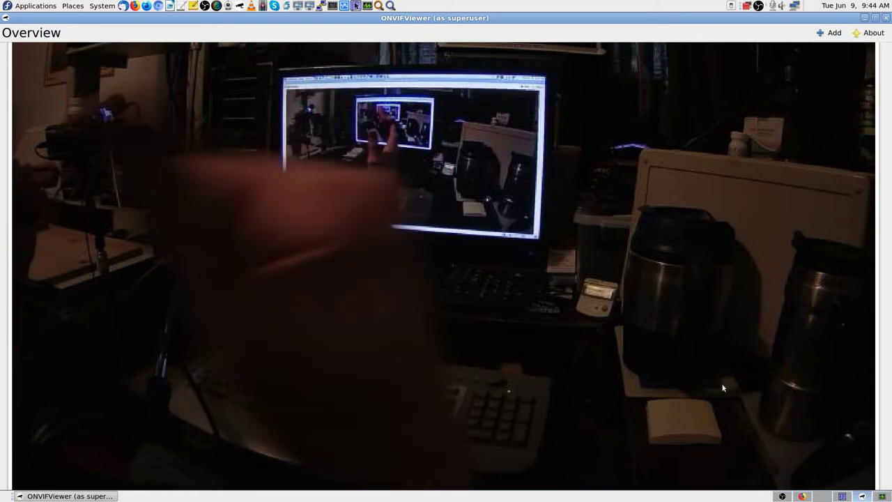
Close ONVIFViewer, check Krusader and System Monitor, then bring OBS Studio forward.
{"action": "left_click", "coordinate": [886, 18]}
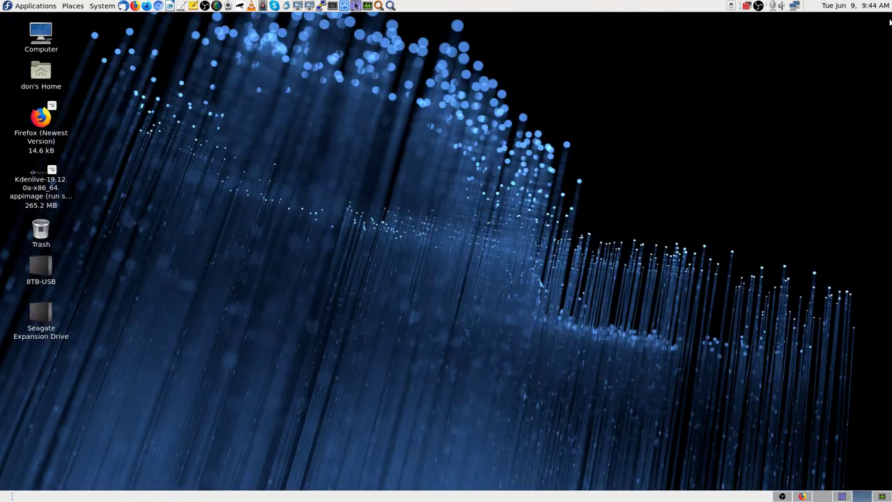
{"action": "left_click", "coordinate": [846, 498]}
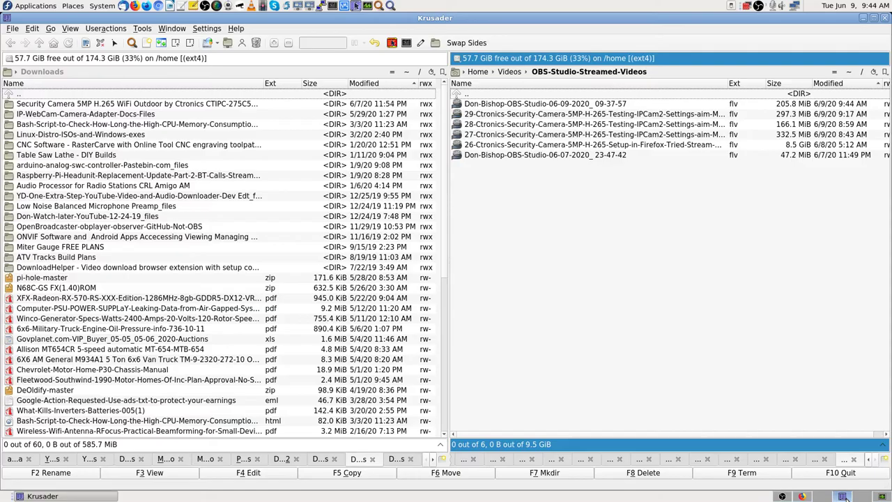
{"action": "left_click", "coordinate": [882, 497]}
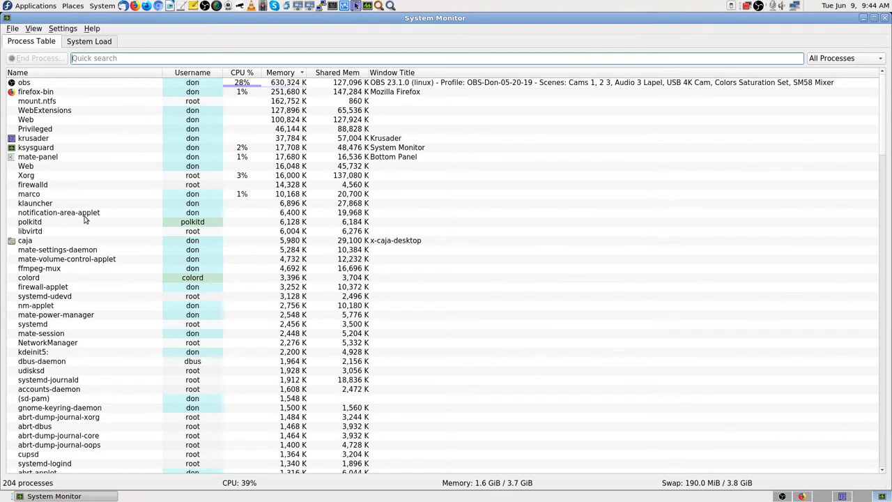
{"action": "left_click", "coordinate": [803, 492]}
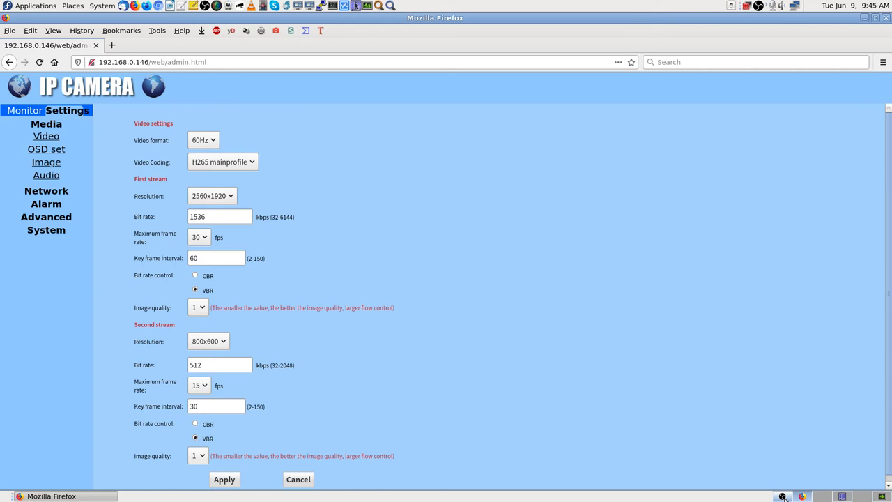
{"action": "left_click", "coordinate": [783, 496]}
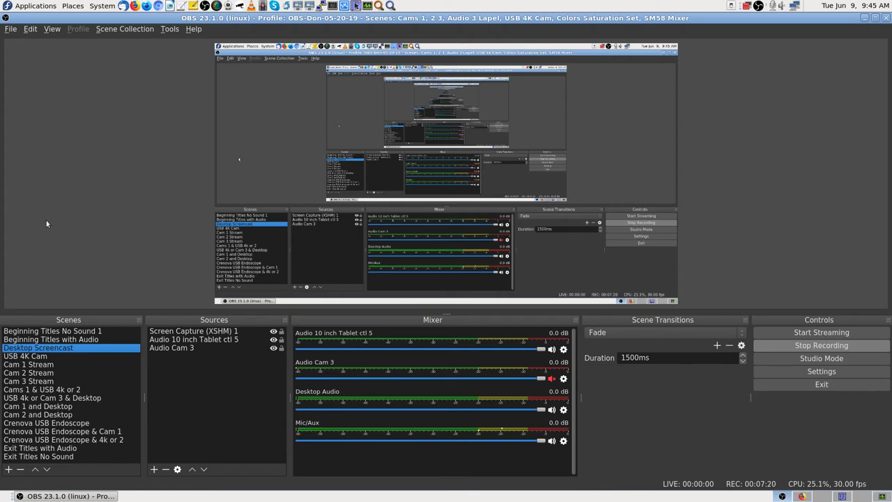
Switch OBS from Desktop Screencast to the Cam 1 Stream scene with Ctrl+1.
{"action": "key", "text": "ctrl+1"}
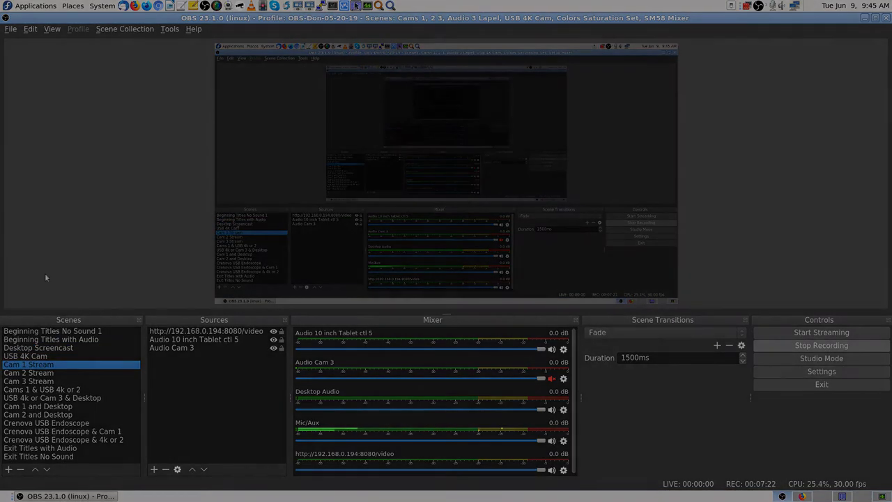